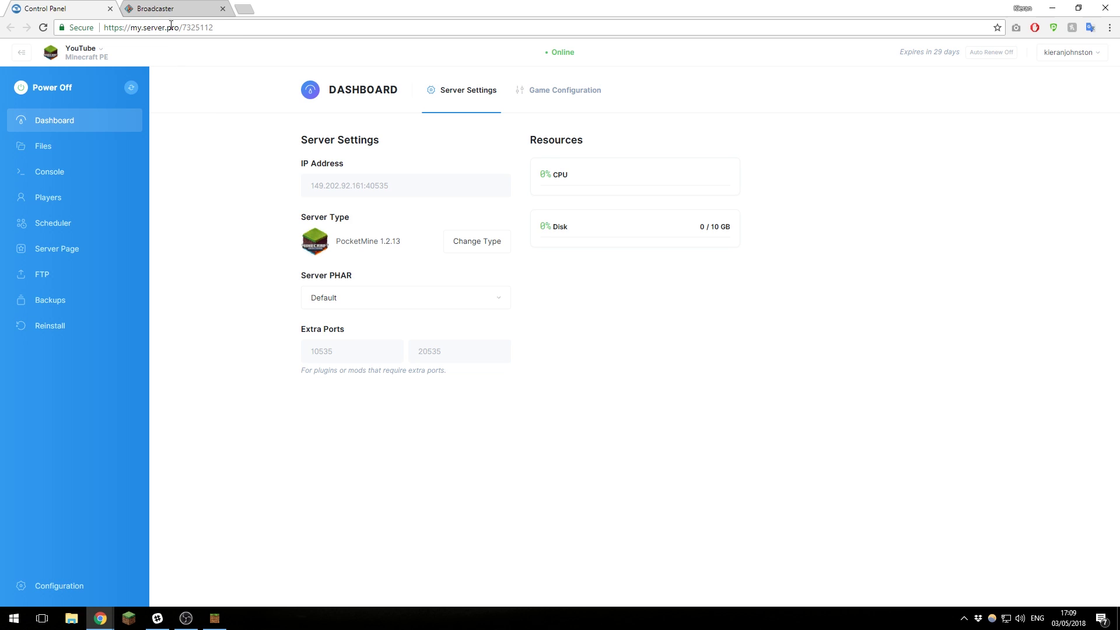
- Run the version command in the server console to check the server's API version against the plugin's supported versions
click(55, 302)
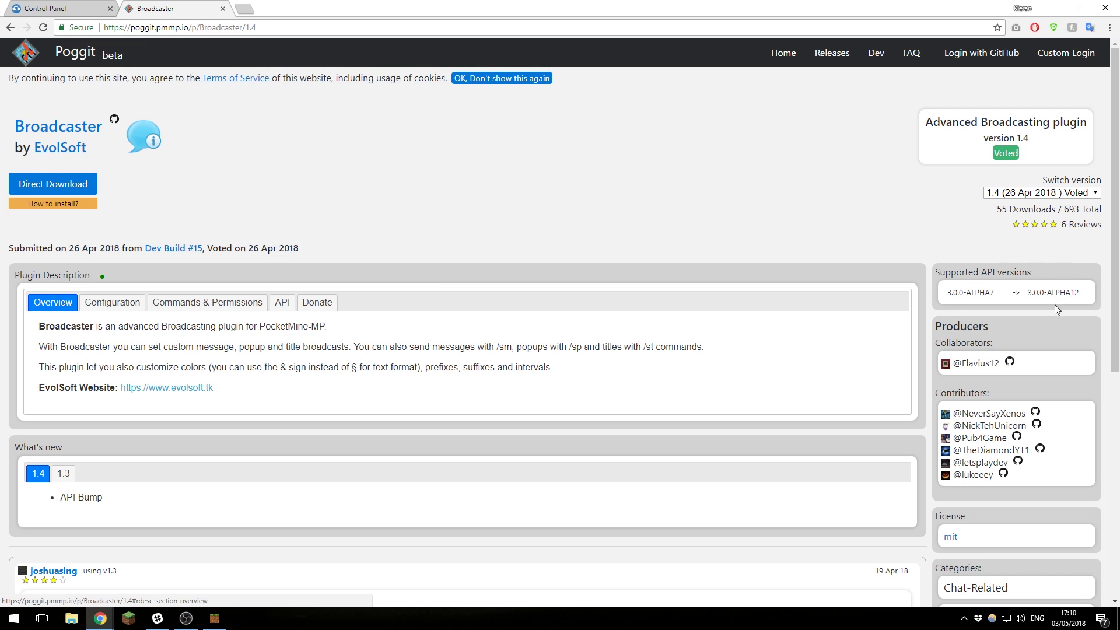
click(77, 9)
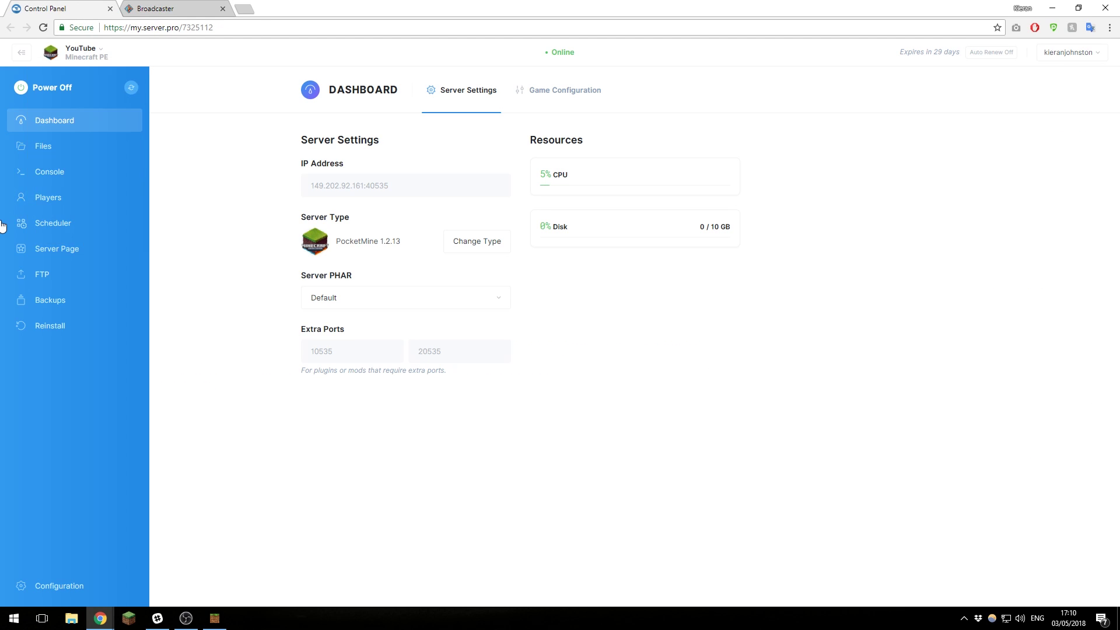
click(45, 172)
text(version)
key(Return)
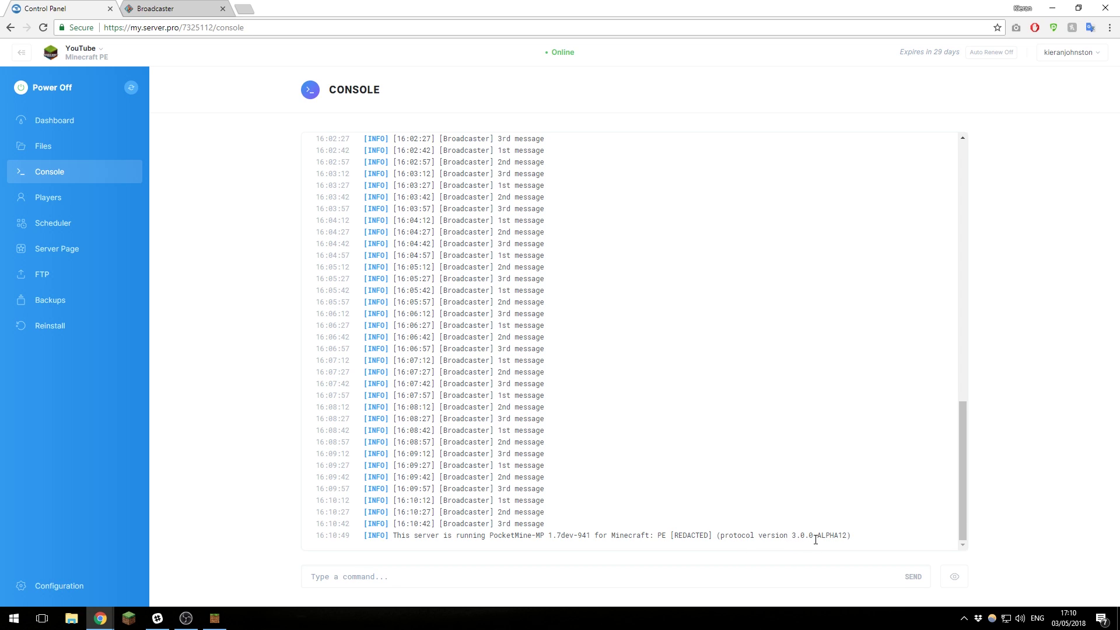
- Copy the direct download link of the Broadcaster 1.4 plugin from its Poggit page
click(193, 7)
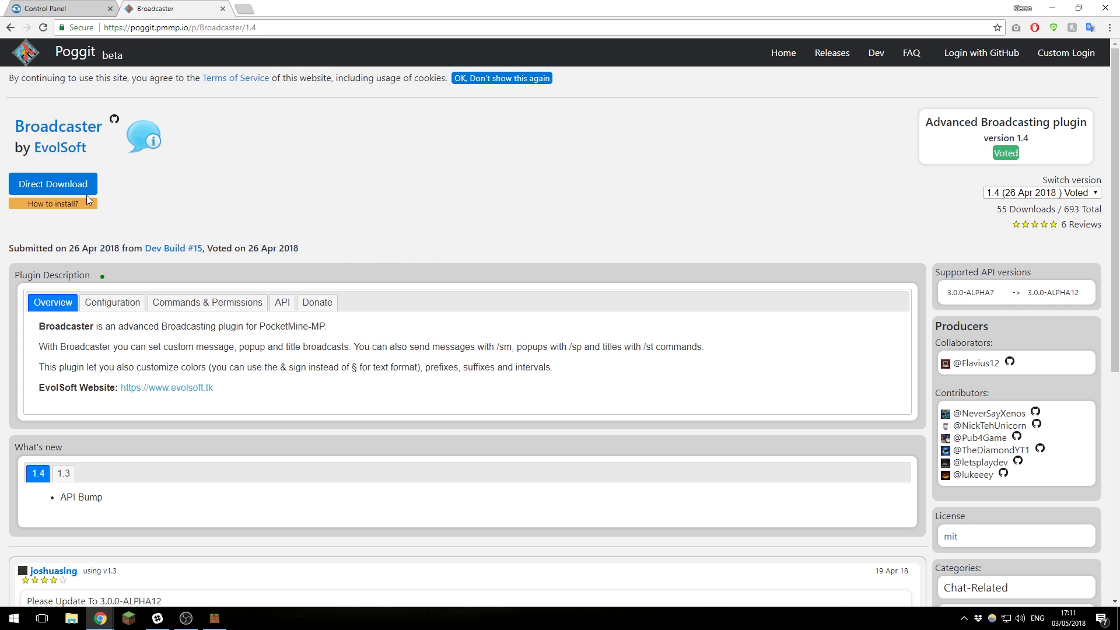
right_click(41, 187)
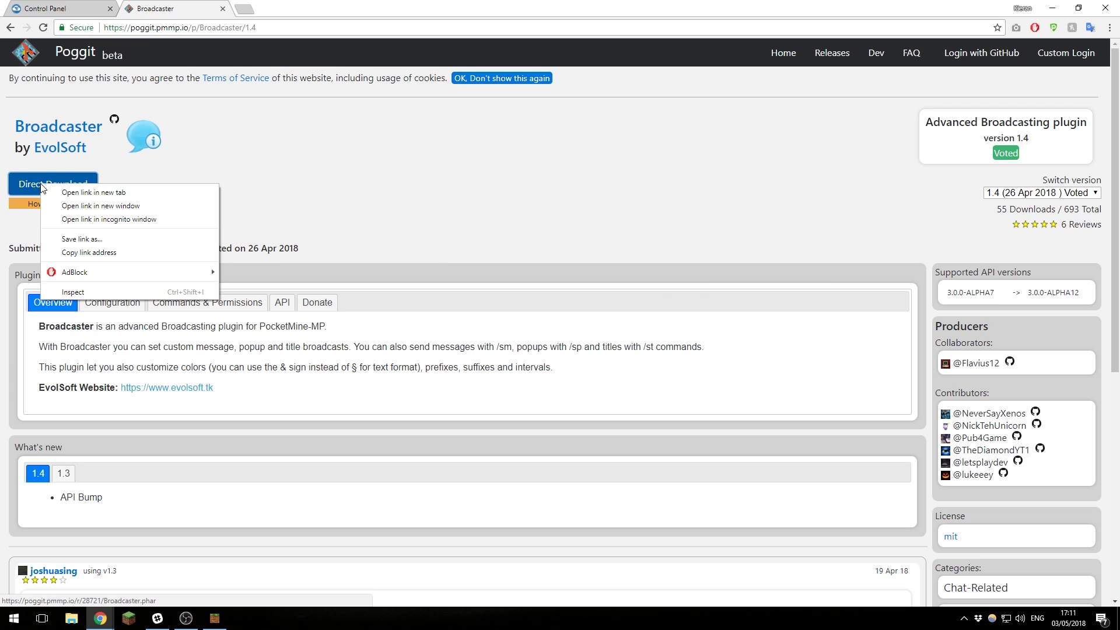
click(79, 255)
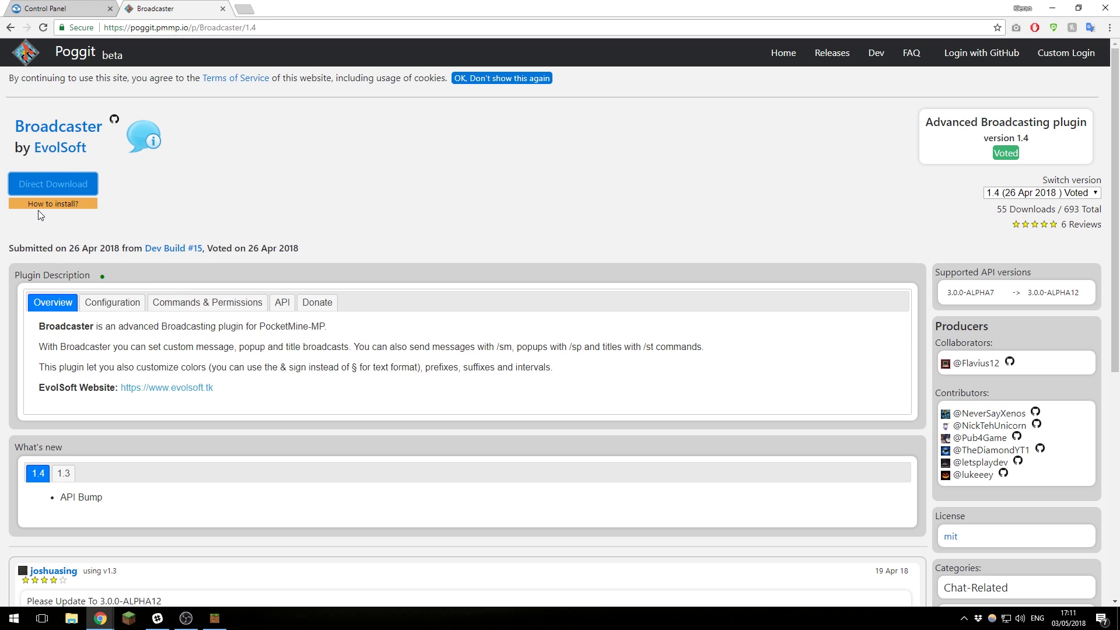
- Upload Broadcaster.phar into the server's plugins folder from the copied web link
click(82, 7)
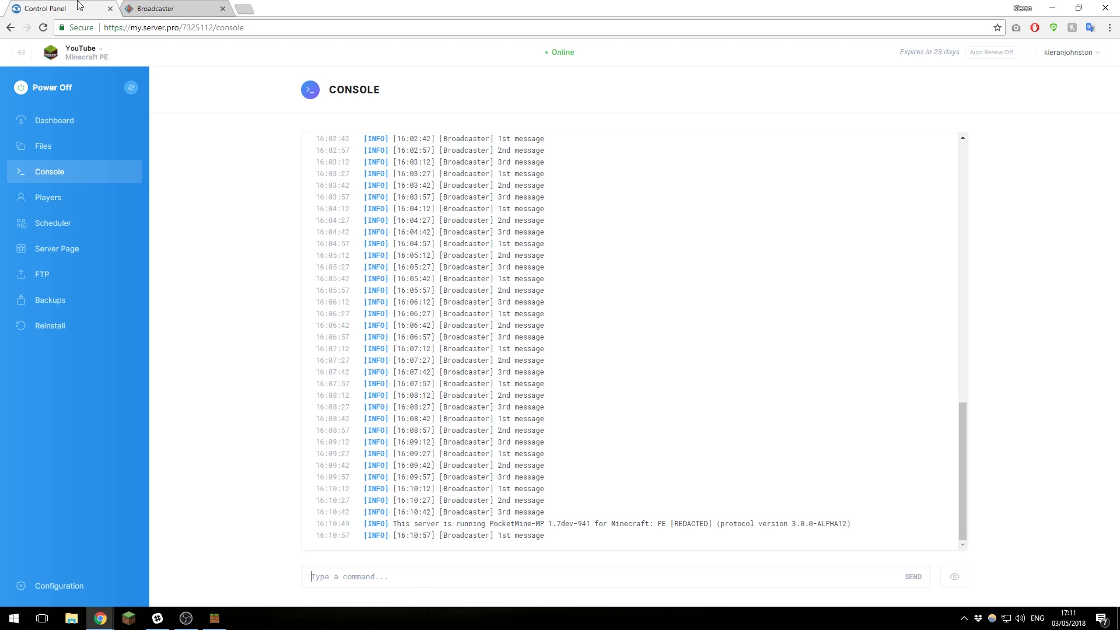
click(23, 153)
click(337, 252)
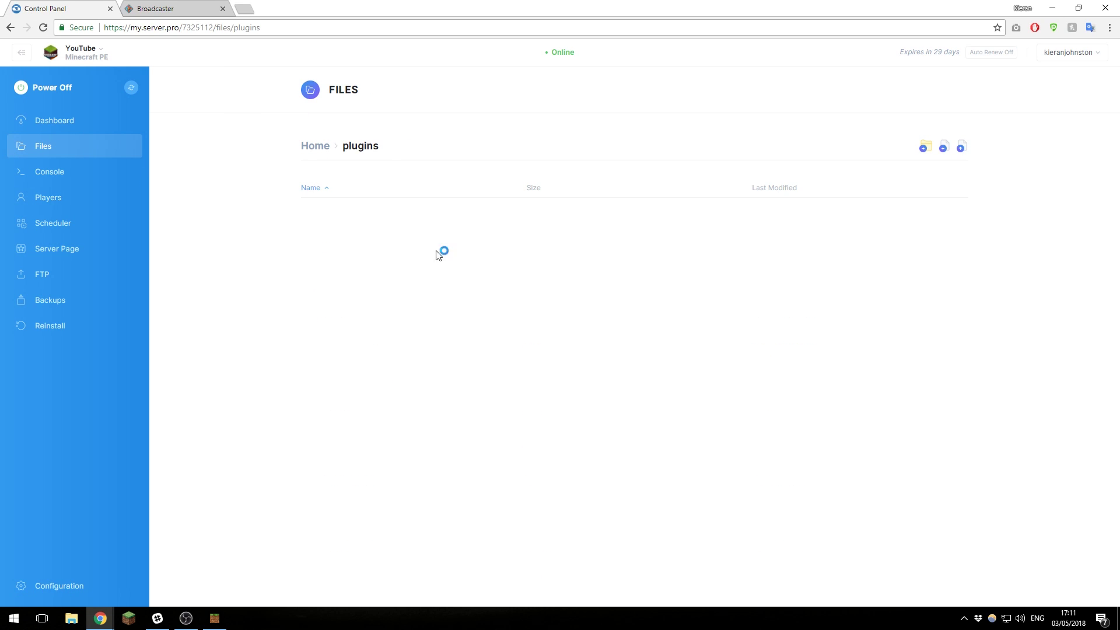
click(962, 150)
right_click(476, 360)
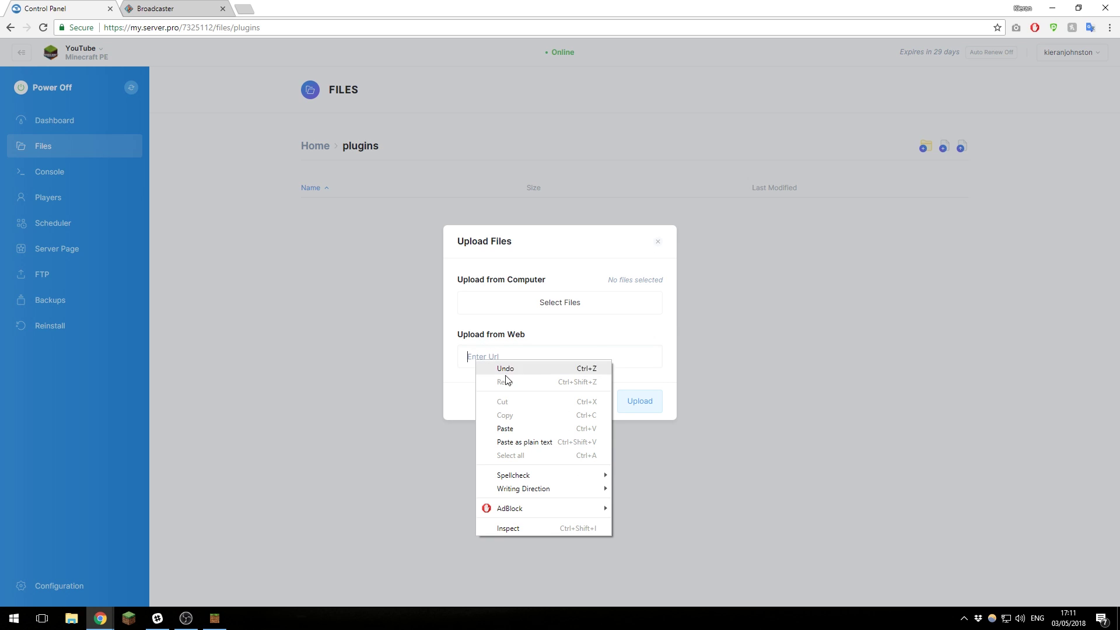
click(515, 428)
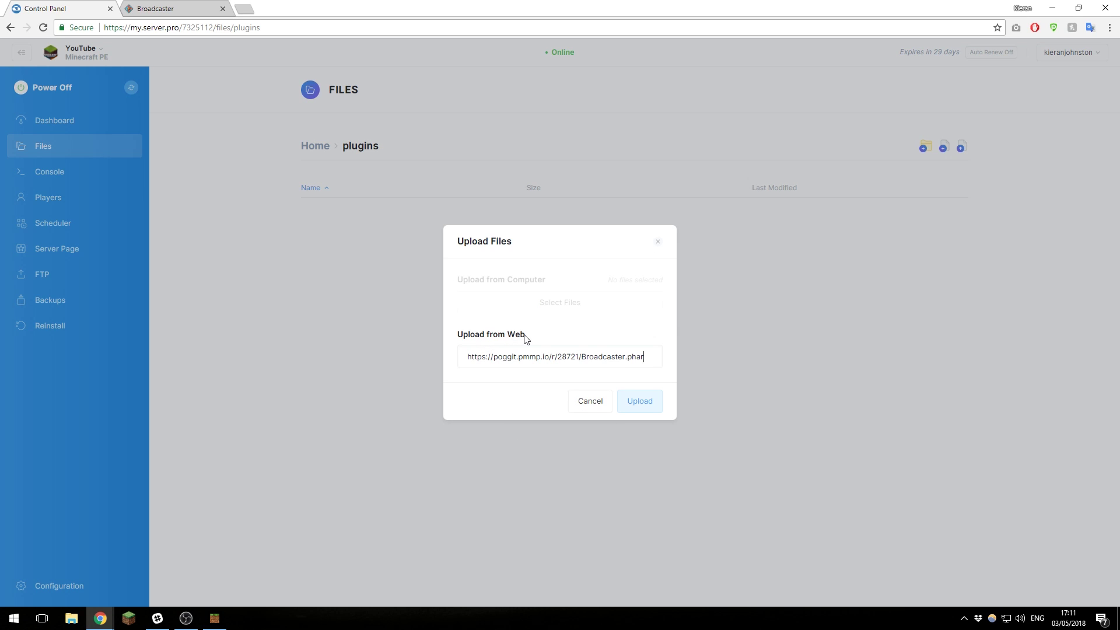
click(646, 403)
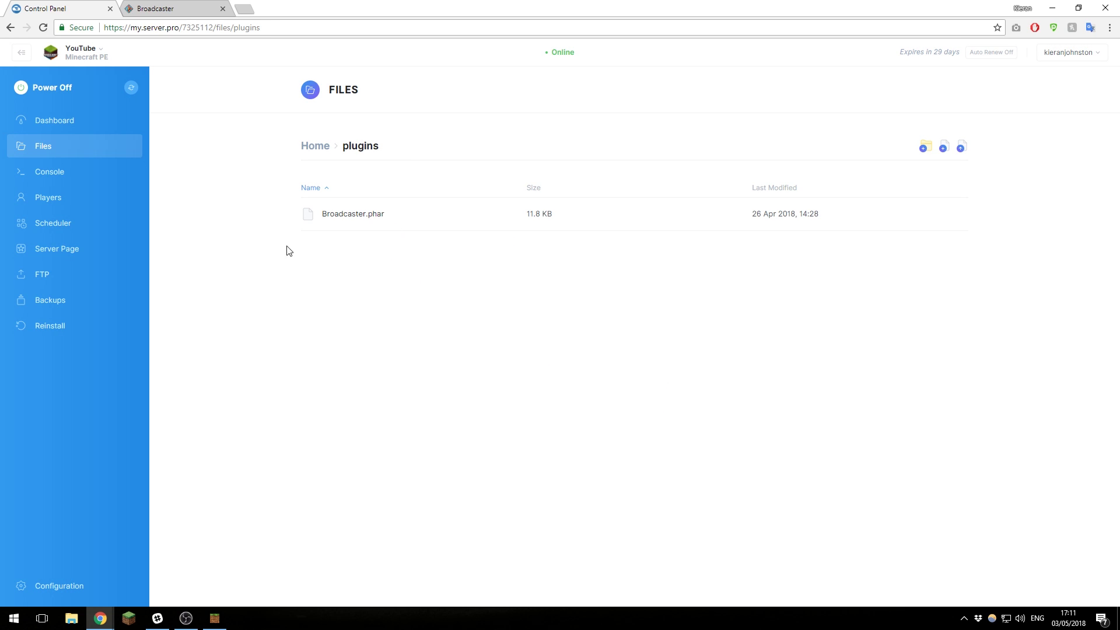
- Restart the server and view the commands and permissions reference on the Broadcaster plugin page
click(127, 88)
click(166, 8)
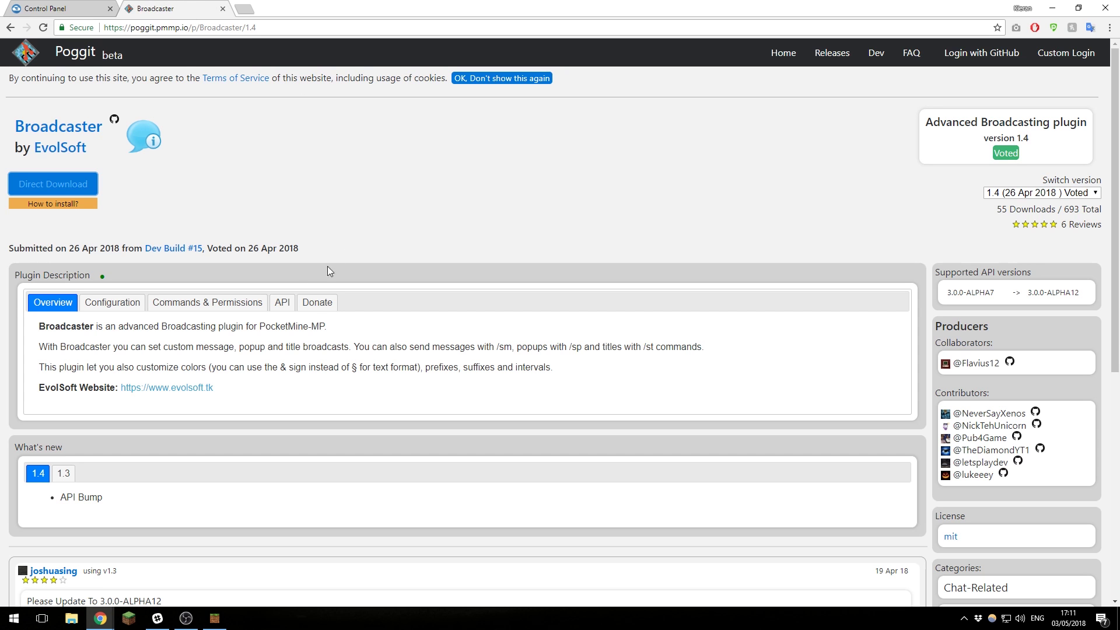
click(189, 310)
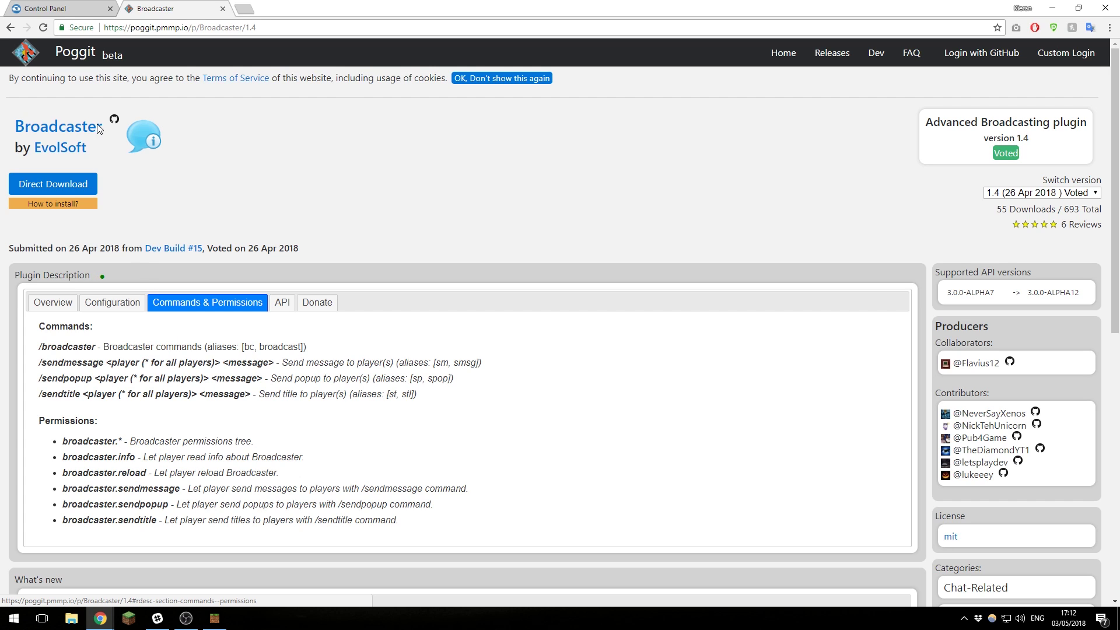
- Reload the server's plugins folder and open config.yml from the Broadcaster folder for editing
click(35, 8)
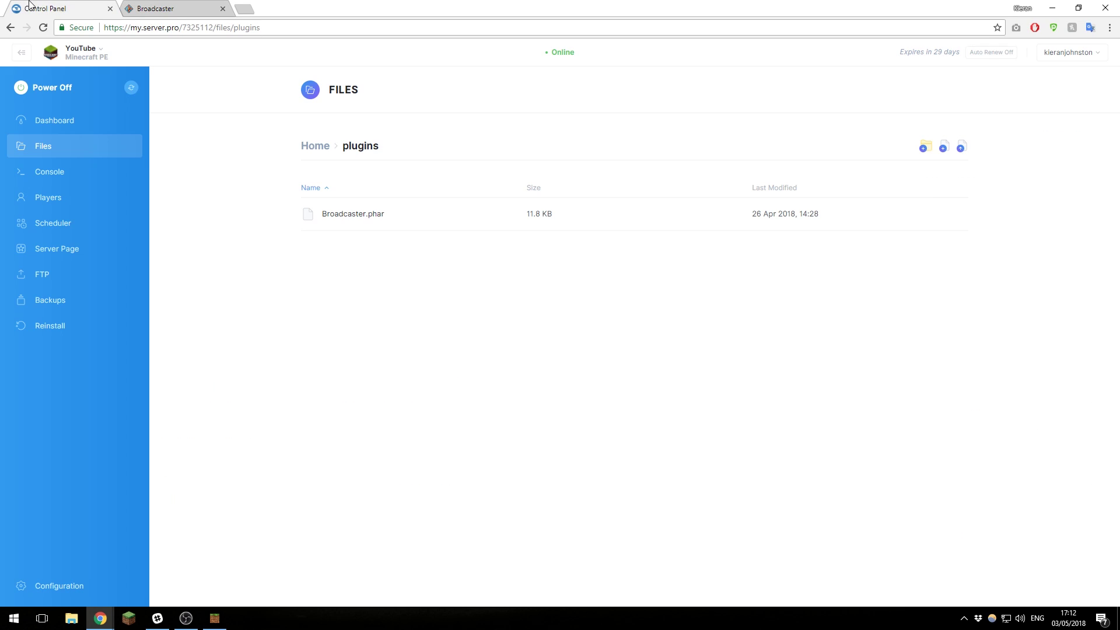
click(43, 28)
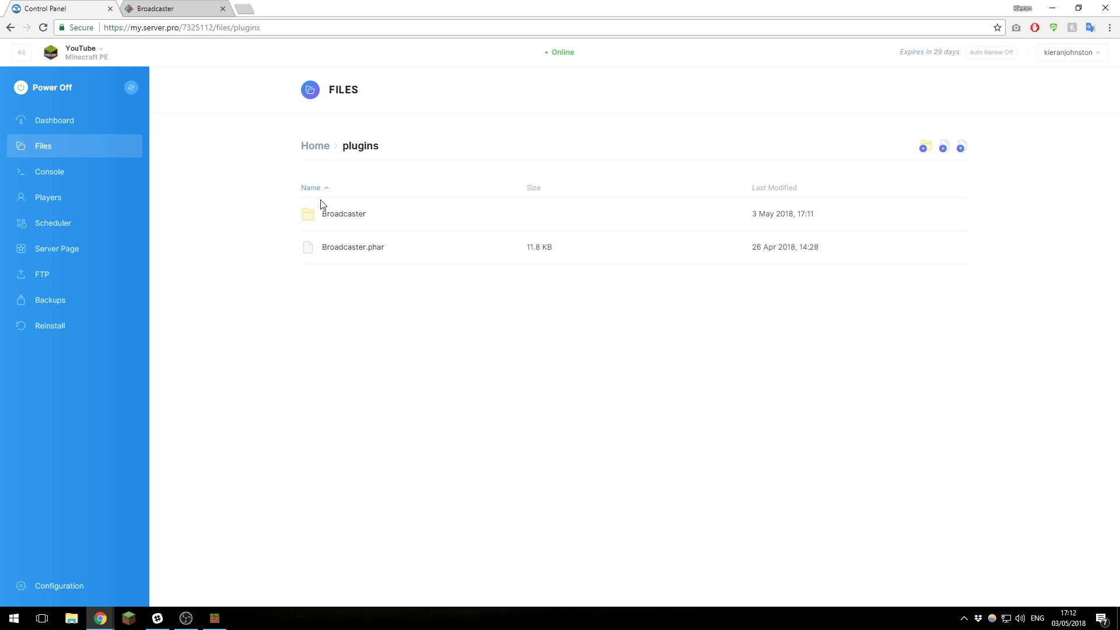
click(340, 224)
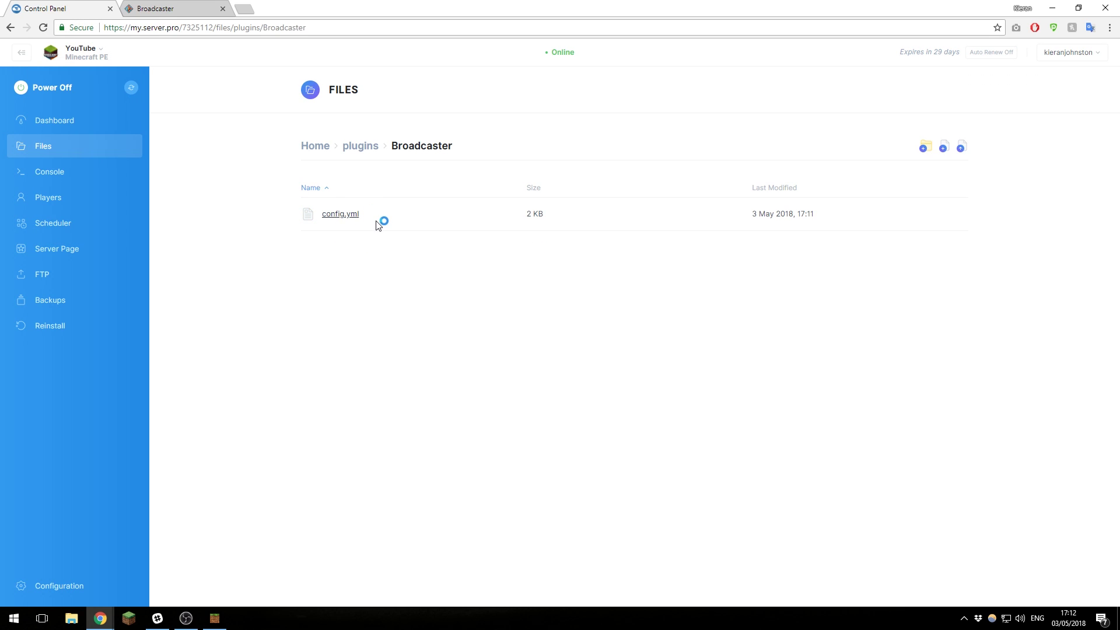
click(340, 216)
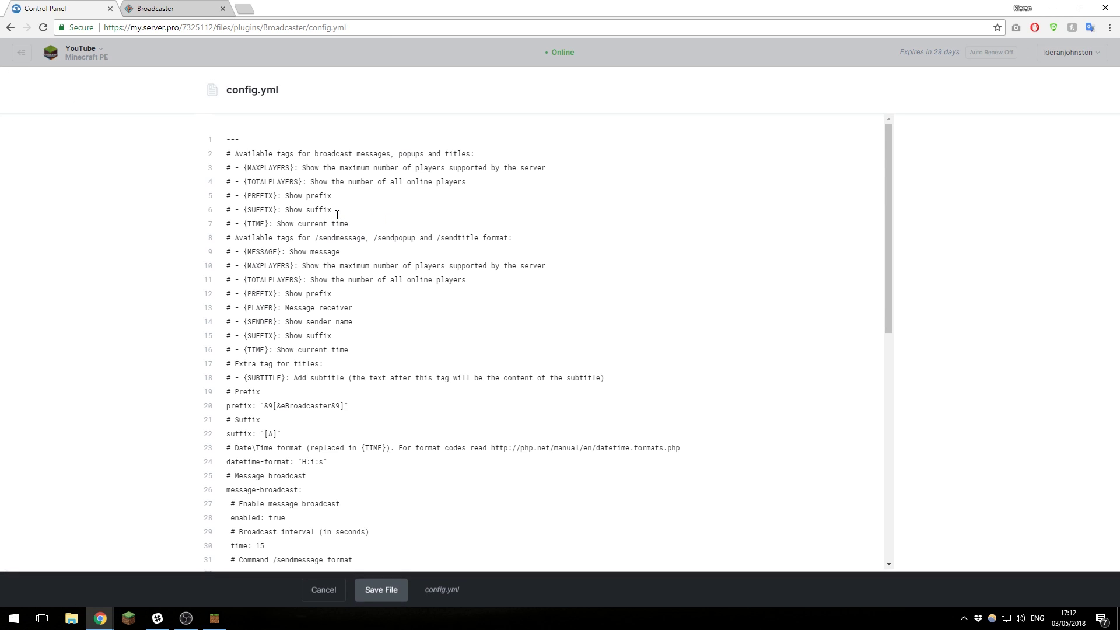
- Replace the name between the brackets in the config file's prefix value with "Server Pro"
scroll(322, 212, down, 3)
scroll(323, 212, down, 2)
scroll(329, 223, down, 3)
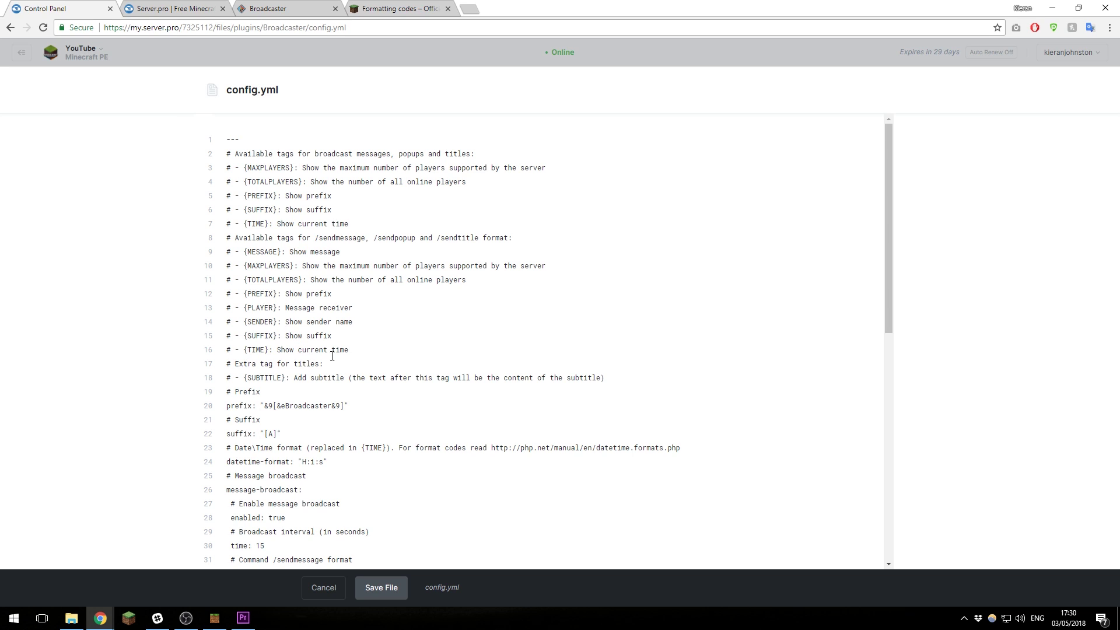
drag(232, 377, 226, 377)
double_click(285, 167)
scroll(227, 405, down, 1)
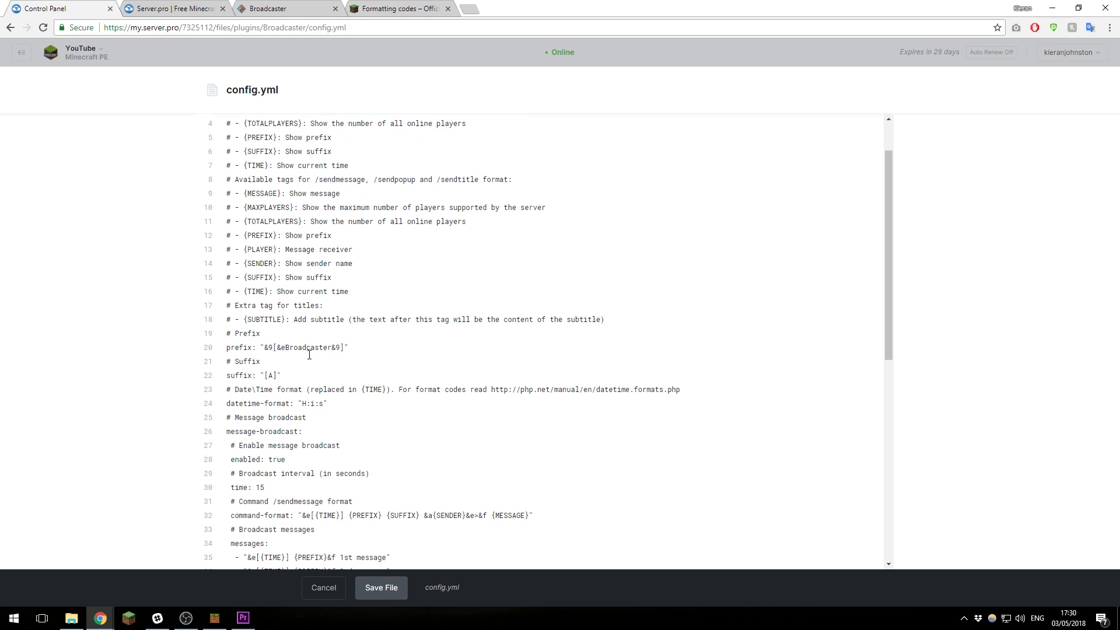
drag(331, 347, 284, 349)
text(Server Pro)
drag(336, 349, 330, 348)
- Look up the color and formatting codes on the Minecraft wiki page and return to the config file
click(398, 9)
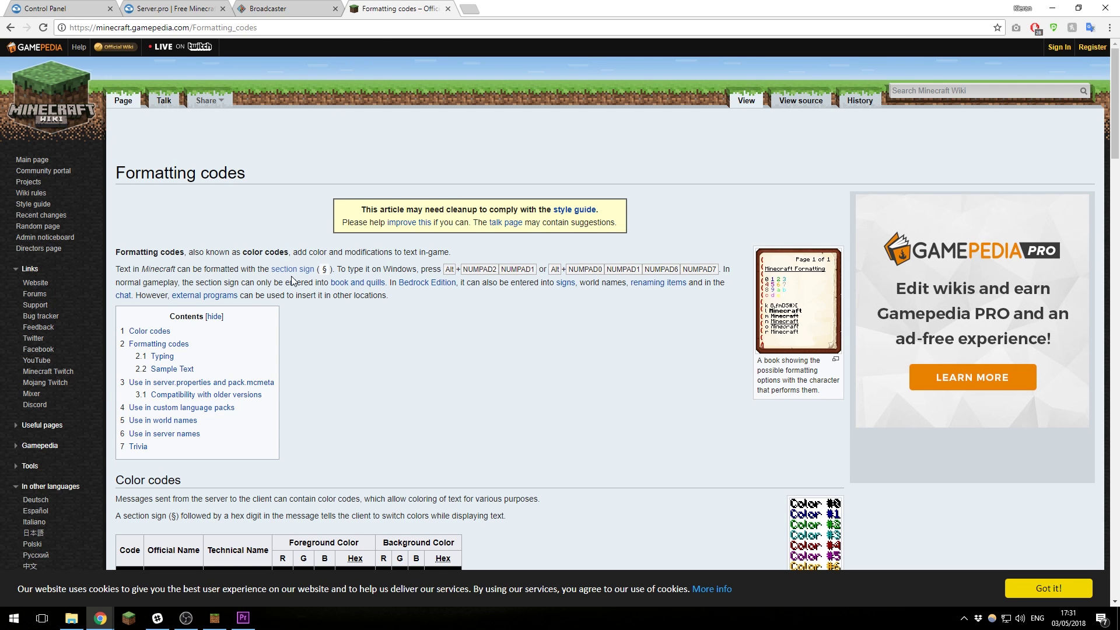
scroll(239, 291, down, 5)
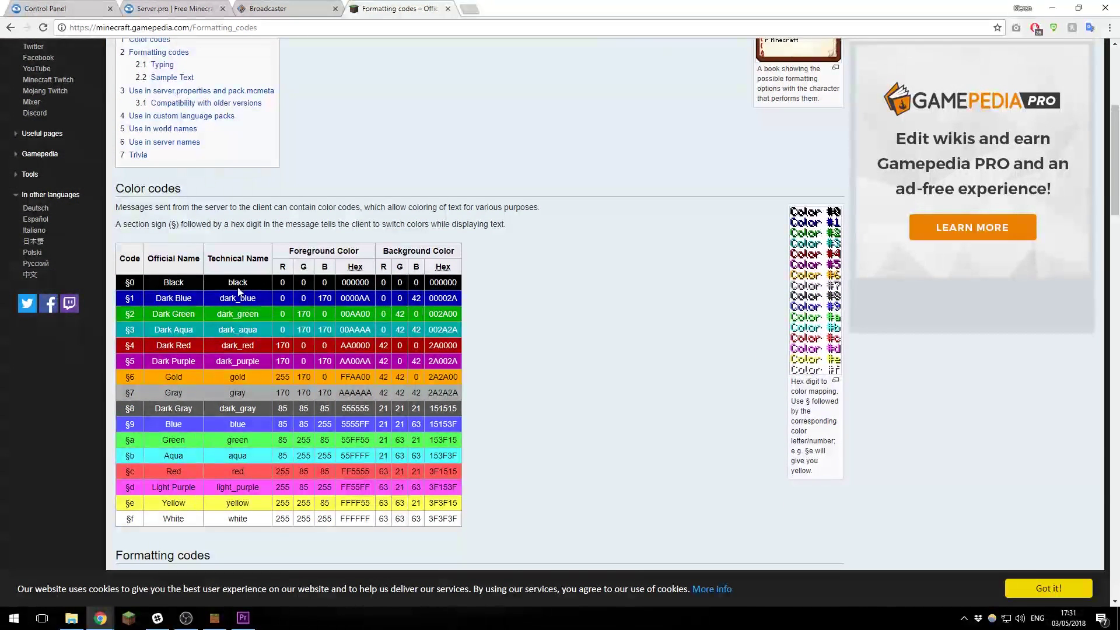
scroll(239, 292, down, 1)
scroll(186, 274, down, 2)
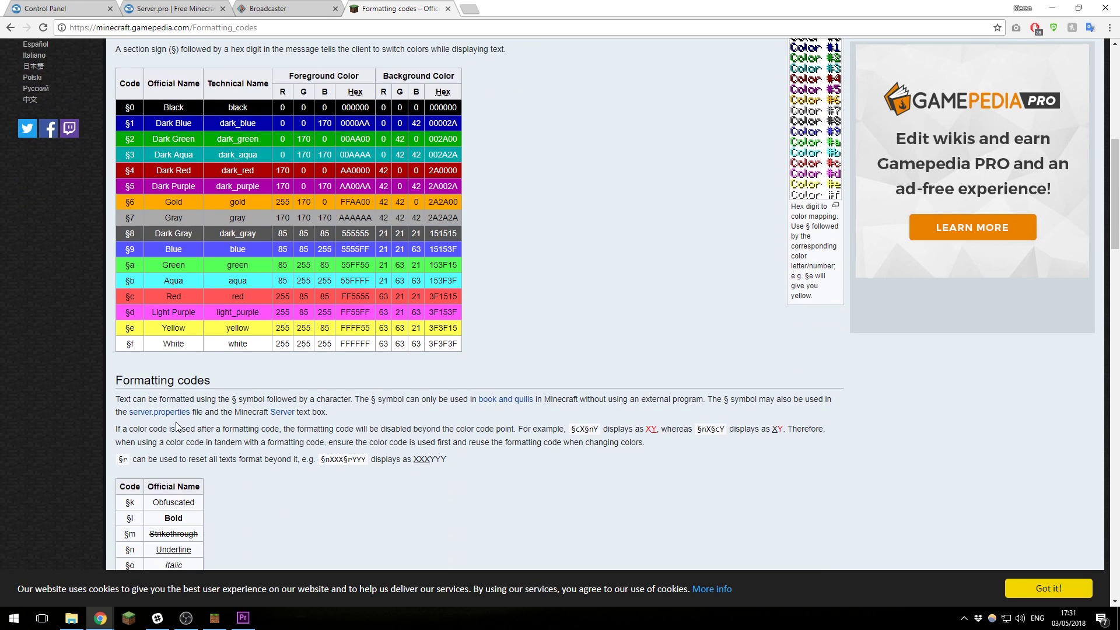
click(70, 8)
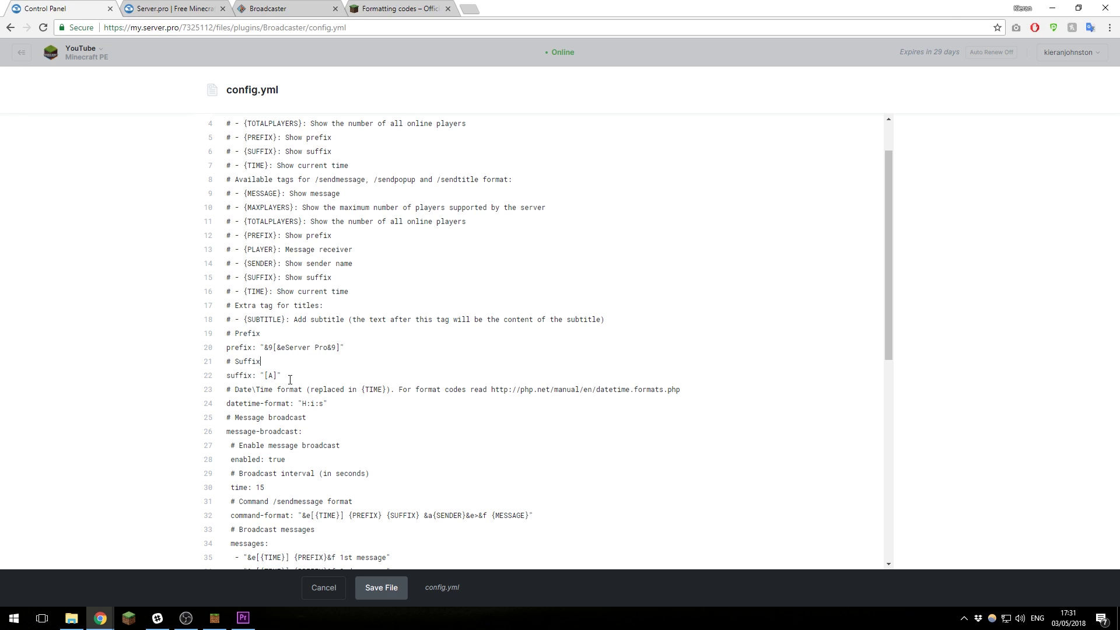
click(273, 376)
scroll(283, 409, down, 2)
drag(227, 314, 421, 471)
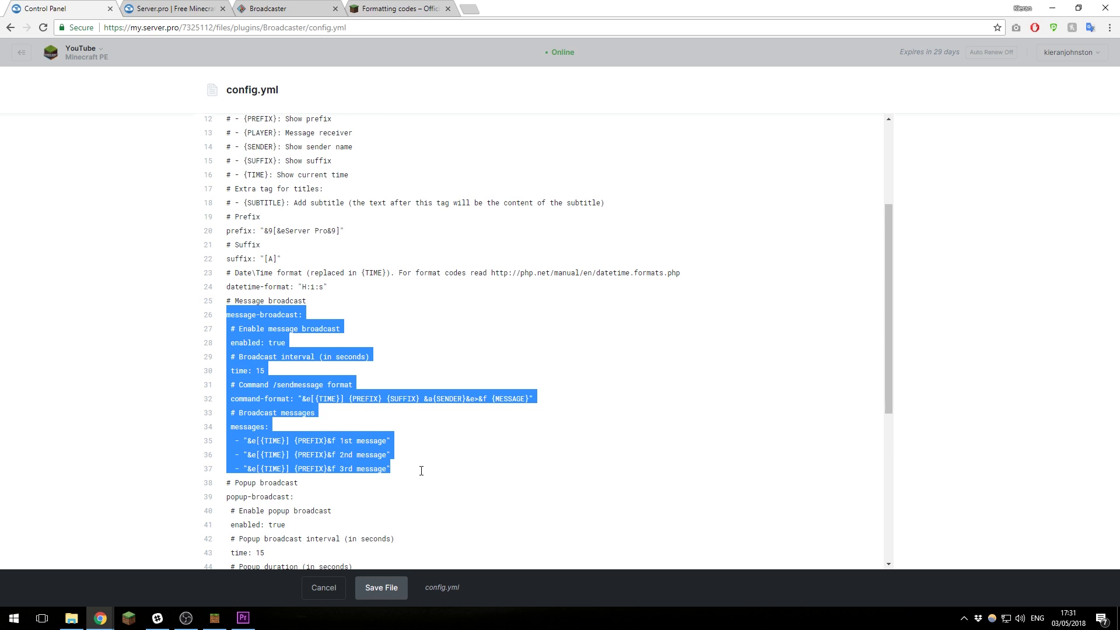
double_click(276, 343)
text(fals)
key(BackSpace)
key(BackSpace)
key(BackSpace)
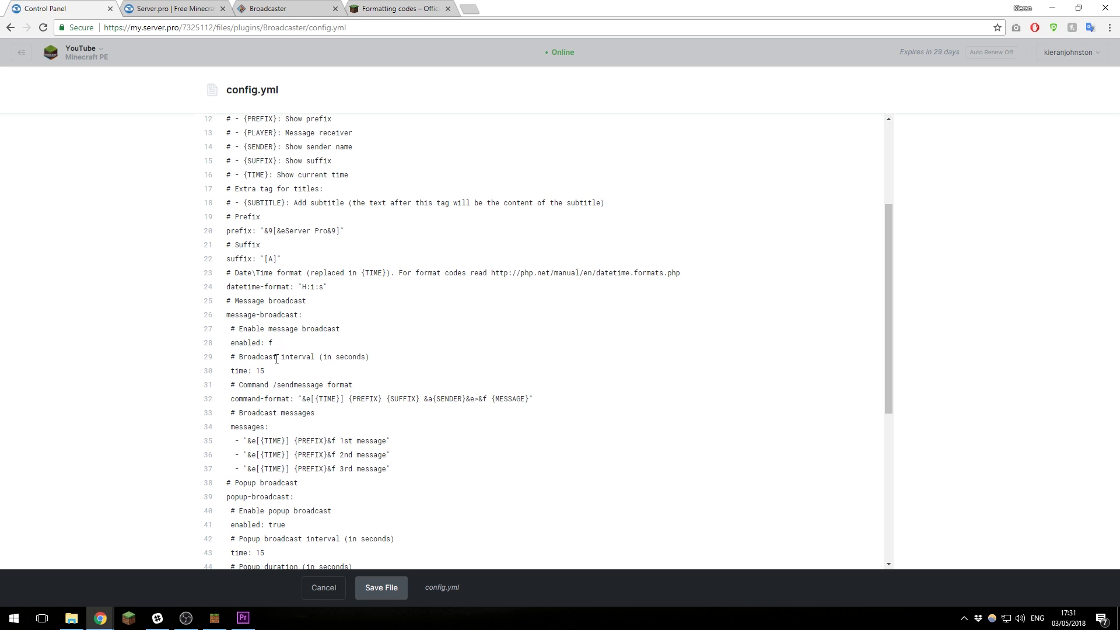
text(true)
- Set the message broadcast interval to 30 seconds
key(BackSpace)
key(BackSpace)
text(30)
drag(387, 442, 339, 441)
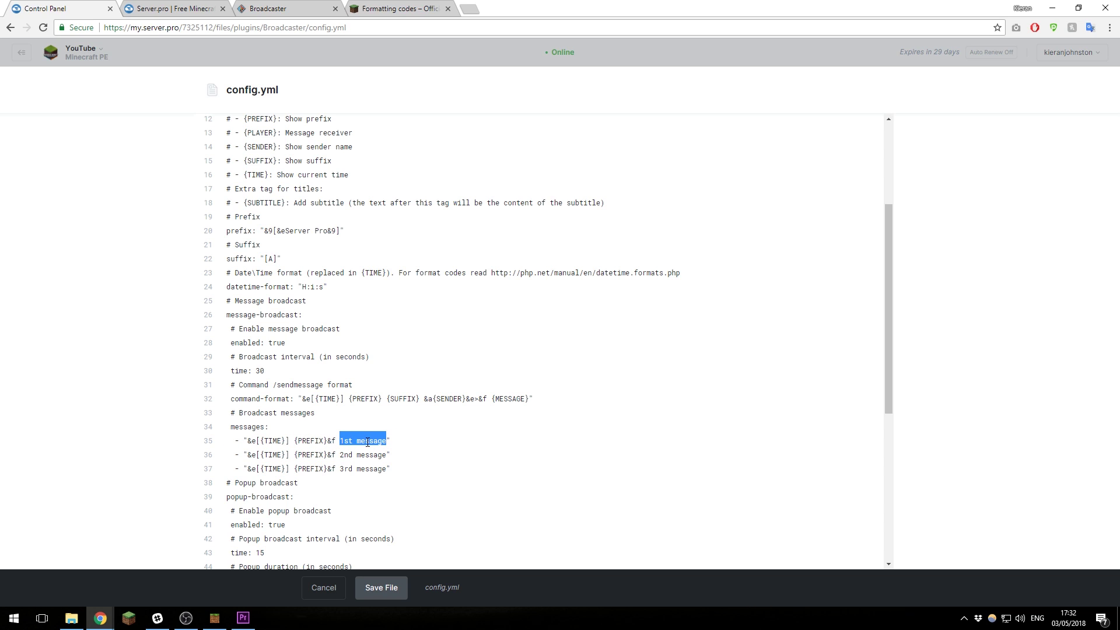
drag(293, 441, 248, 440)
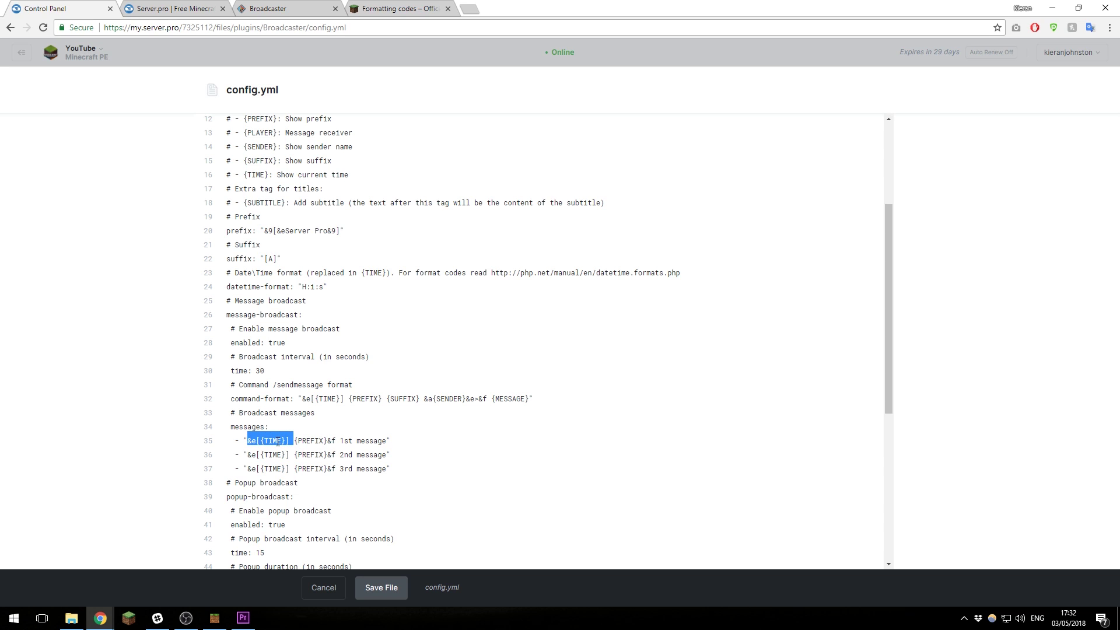
key(BackSpace)
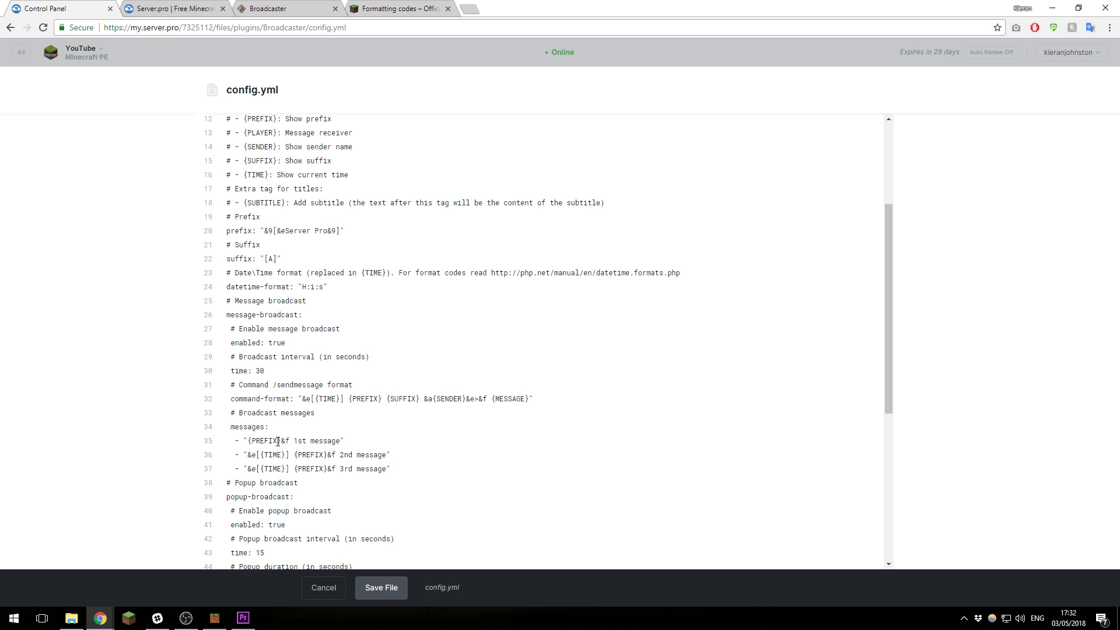
drag(341, 440, 294, 441)
text(Thank you for joining our server!)
drag(293, 454, 247, 454)
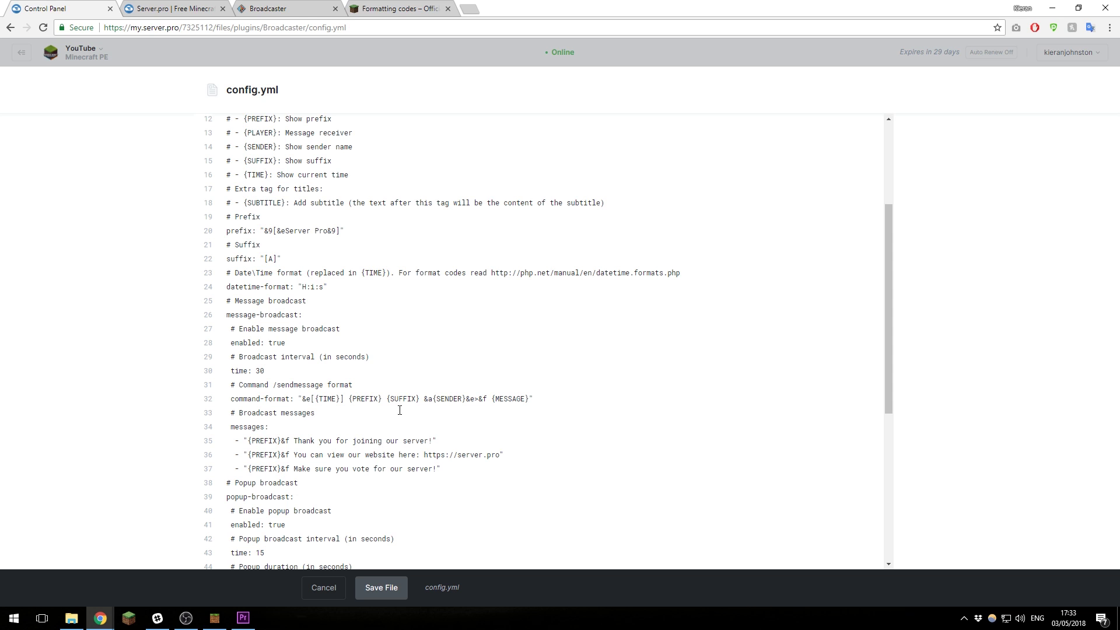
- Recheck the wiki's color codes and add a fourth broadcast message line containing the {PREFIX} tag
click(423, 4)
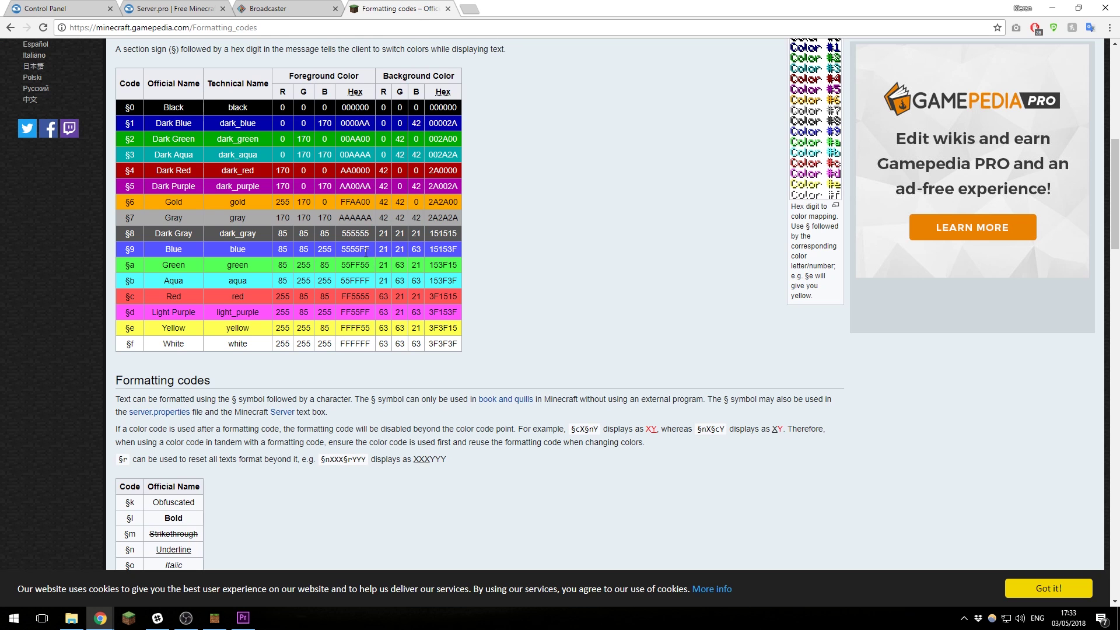
click(35, 4)
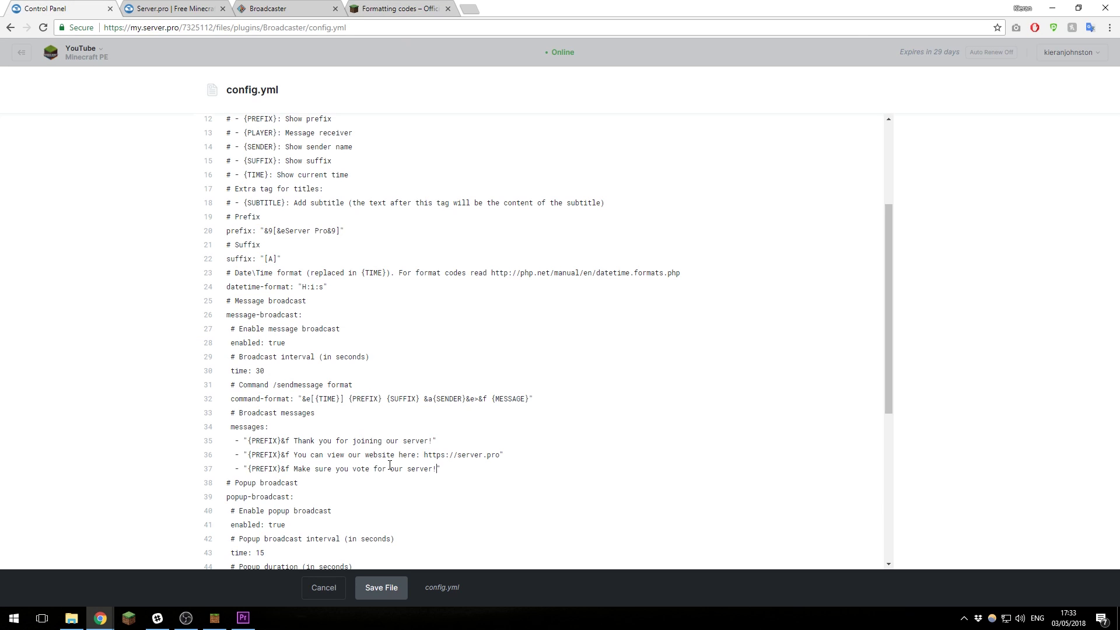
double_click(434, 441)
click(475, 465)
key(Return)
scroll(476, 464, down, 5)
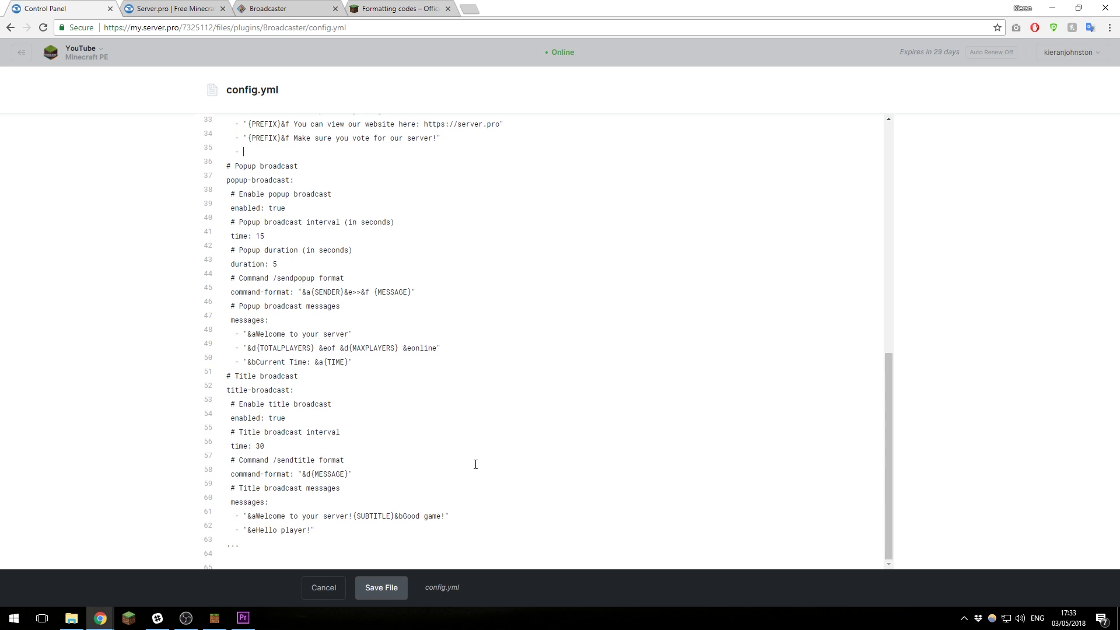
text(- "")
text({PREFIX})
- Delete the third and fourth lines from the broadcast messages list
scroll(475, 463, up, 3)
drag(310, 334, 223, 316)
key(BackSpace)
key(BackSpace)
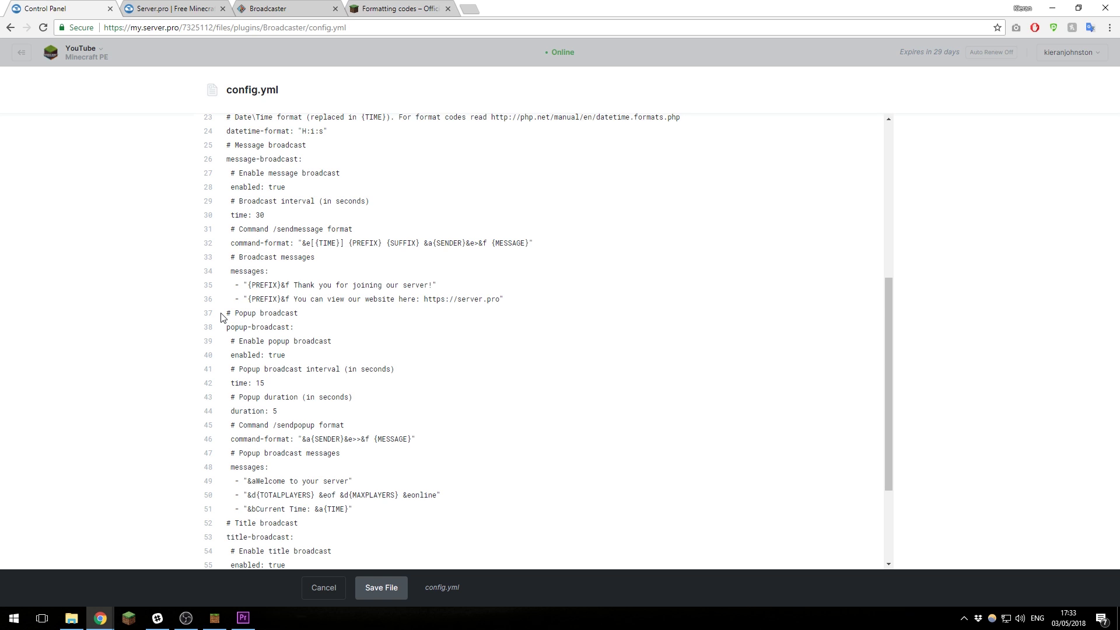
scroll(299, 312, up, 1)
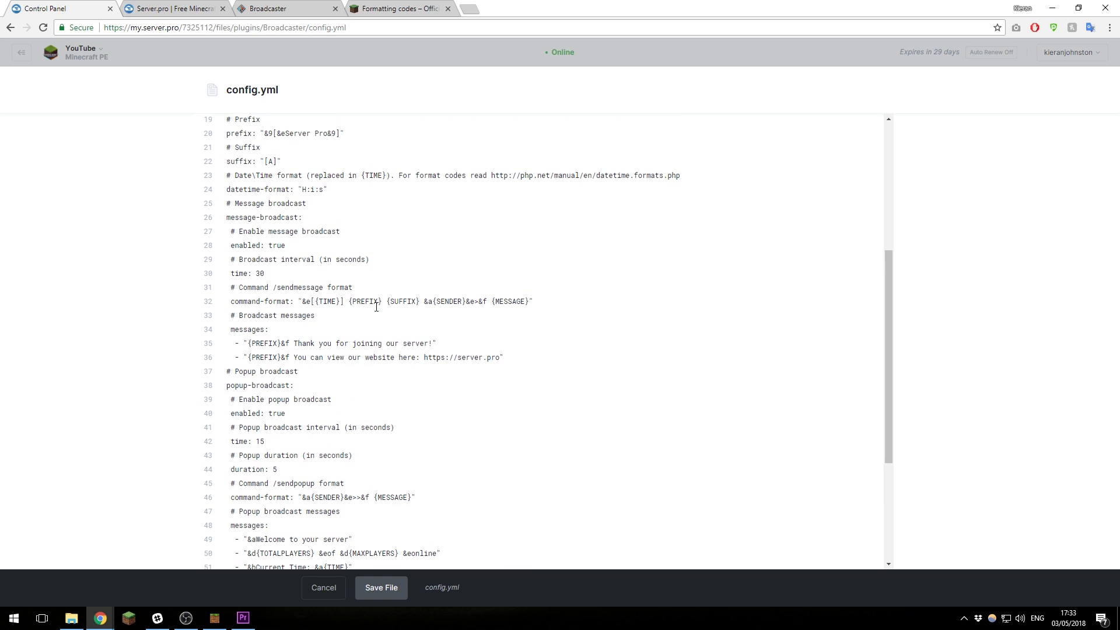
scroll(377, 307, down, 2)
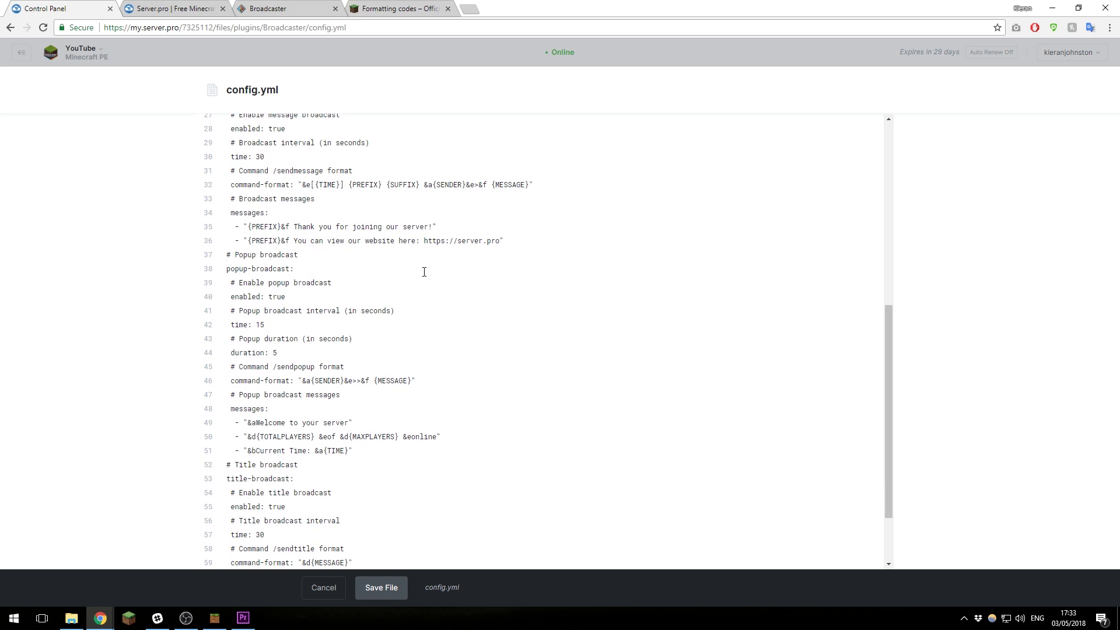
- Set the popup broadcast duration to 2 seconds in config.yml
scroll(342, 274, down, 2)
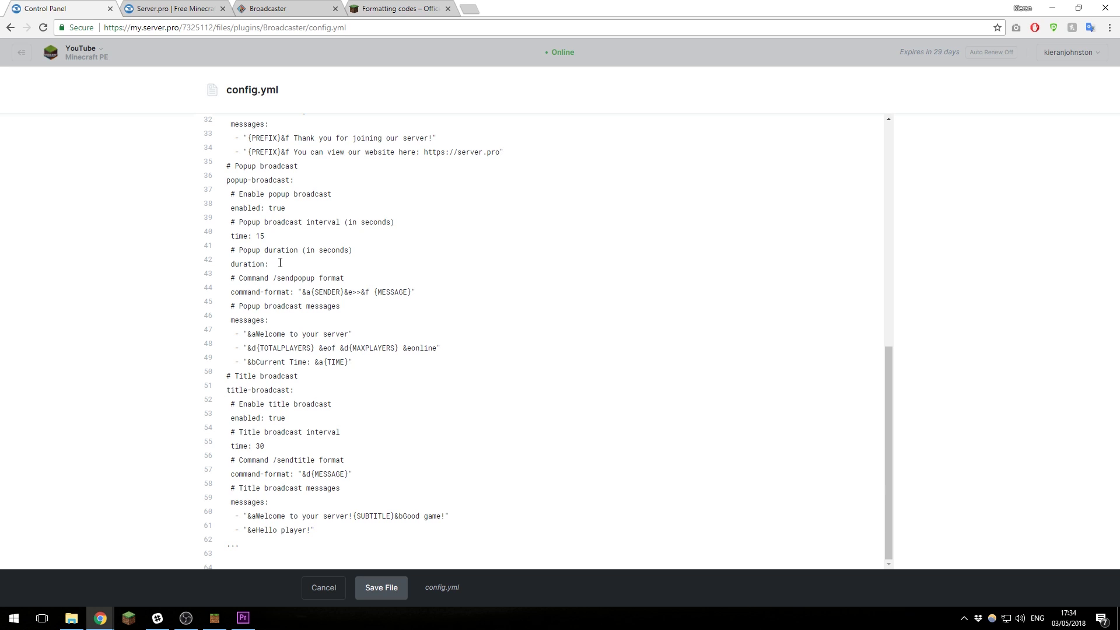
text(2)
scroll(276, 288, up, 4)
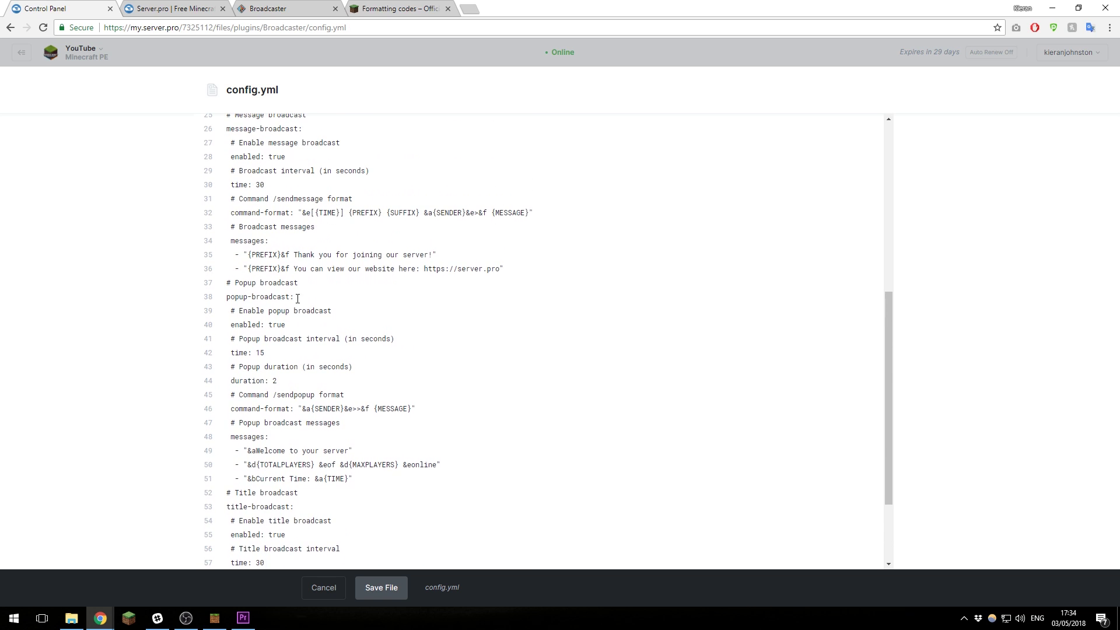
scroll(301, 441, down, 3)
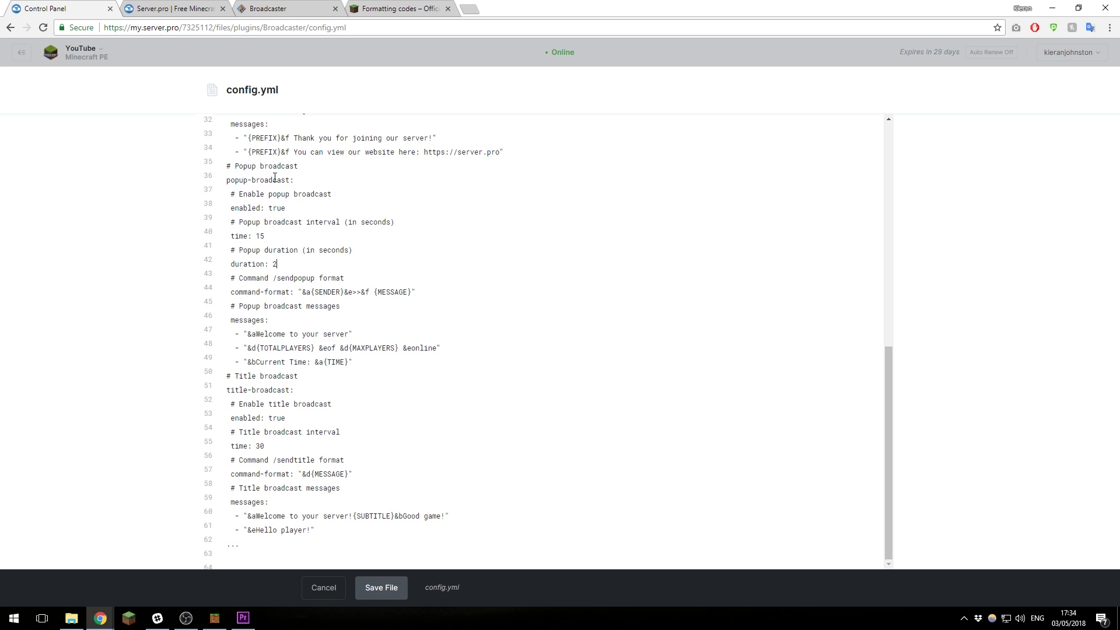
- Disable the popup broadcast by setting its enabled option to false
double_click(282, 221)
double_click(278, 209)
text(false)
- Save config.yml and restart the server to apply the new broadcast settings
click(394, 595)
click(130, 89)
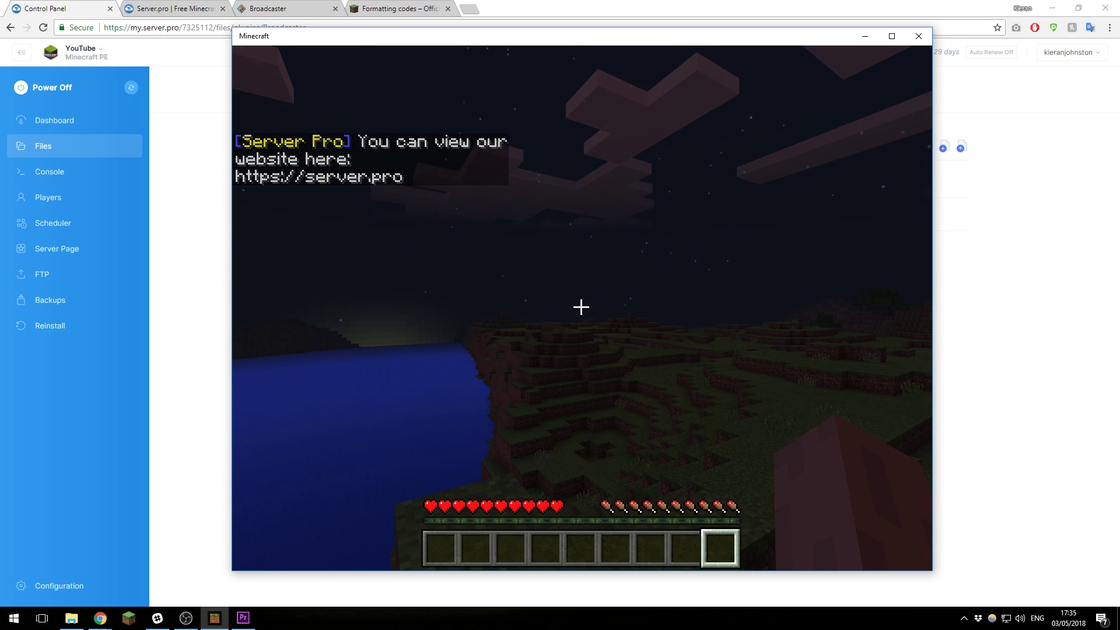
- Open the in-game chat in Minecraft to check the broadcast messages
key(t)
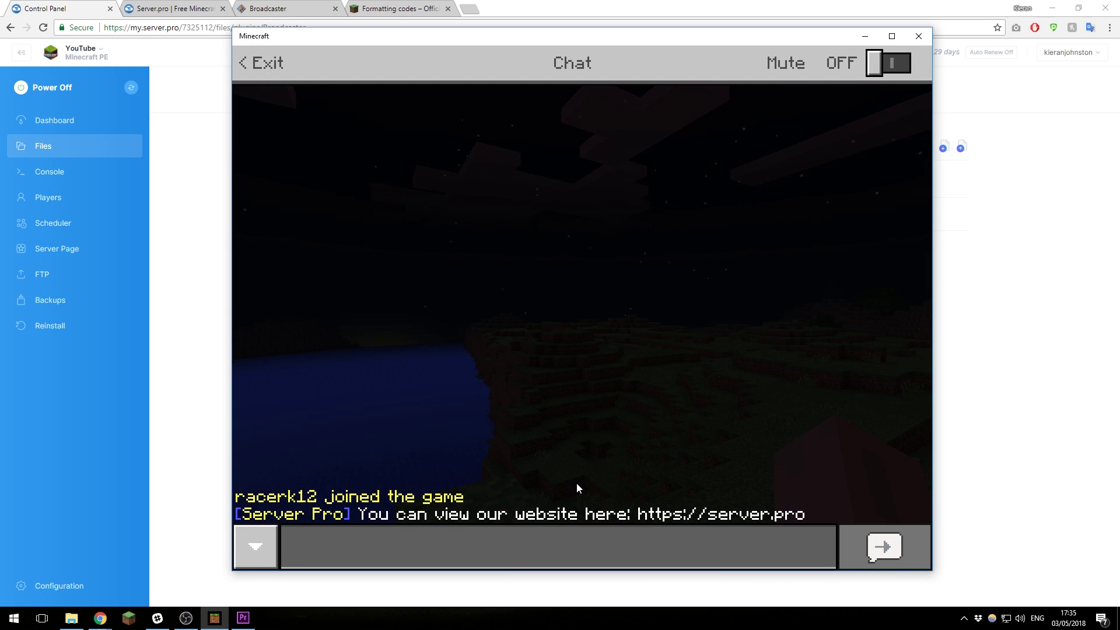
- Switch to the Server.pro website and open the support contact form, ready to write in its message field
click(169, 8)
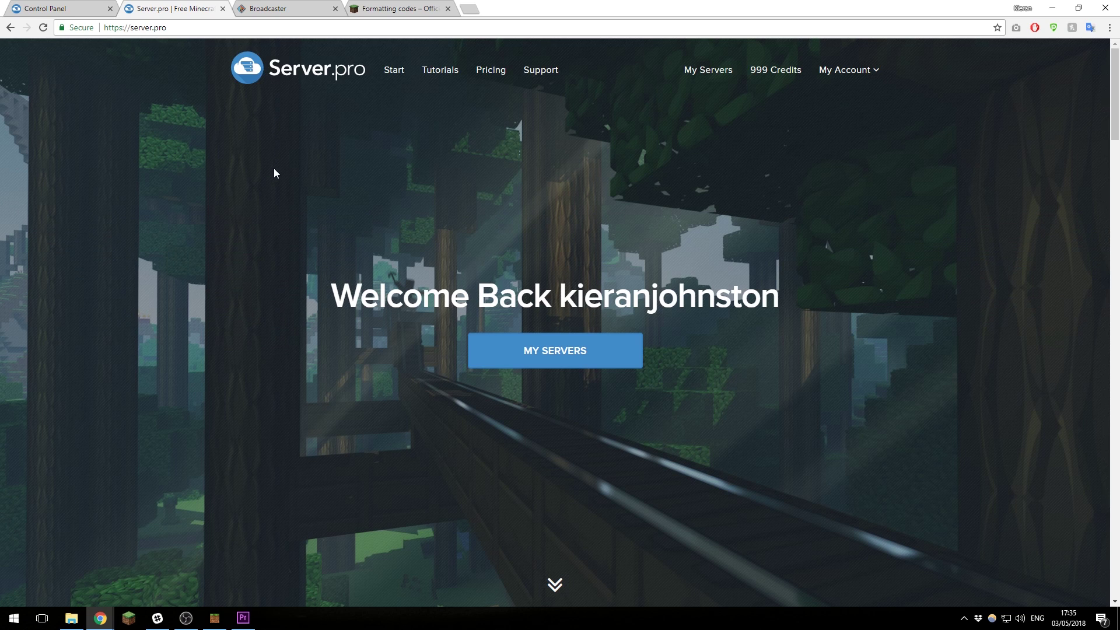
click(545, 70)
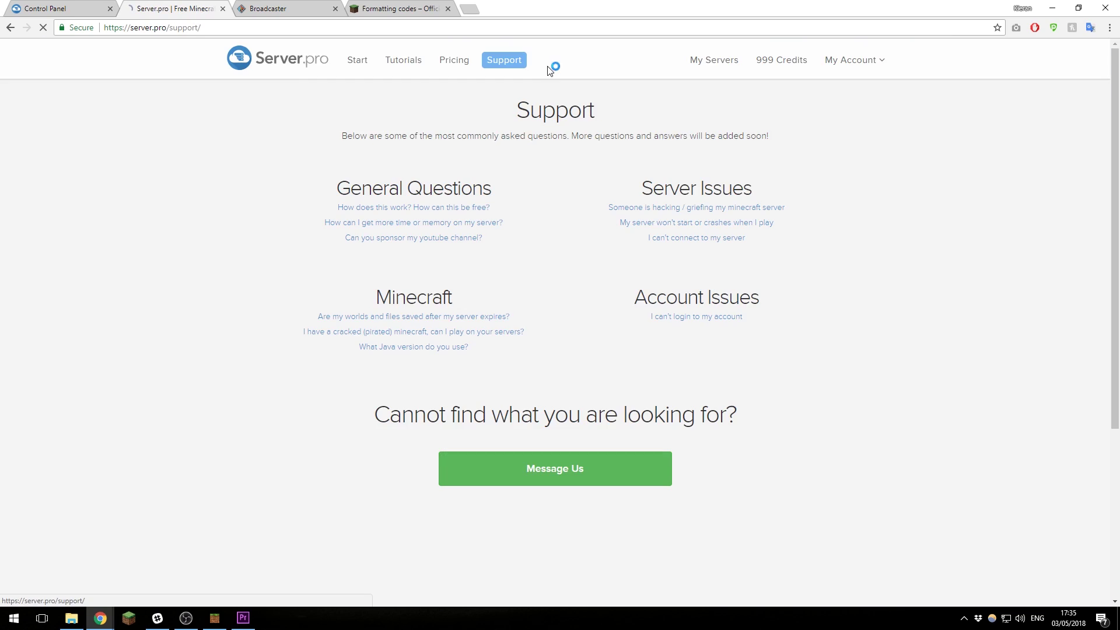
click(513, 467)
click(405, 268)
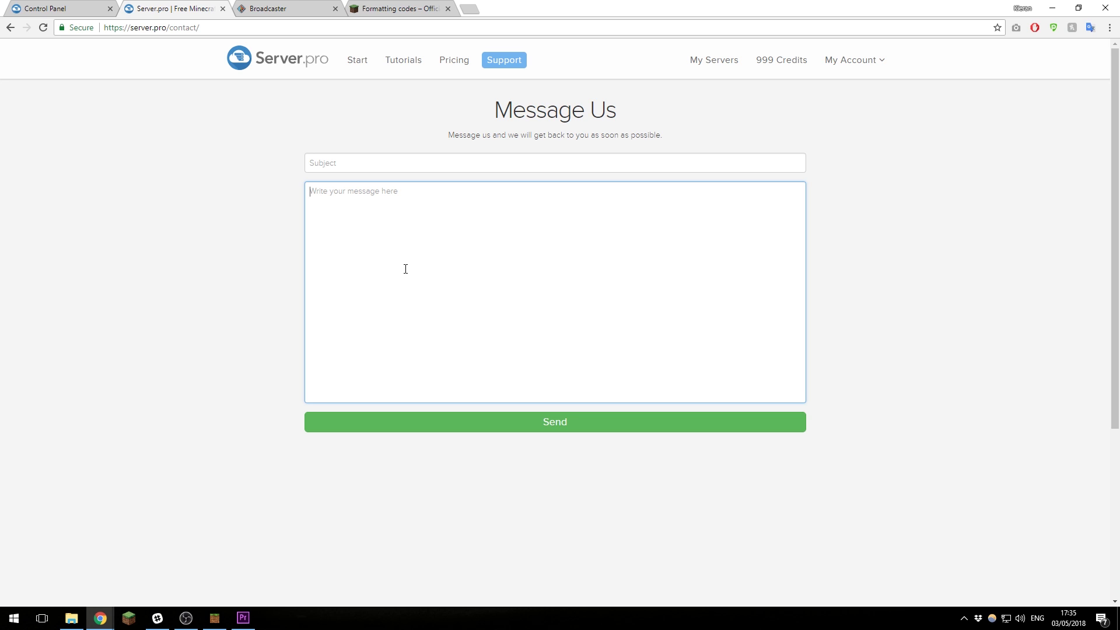
- Return to the server's control panel and open its dashboard with the server settings
click(96, 7)
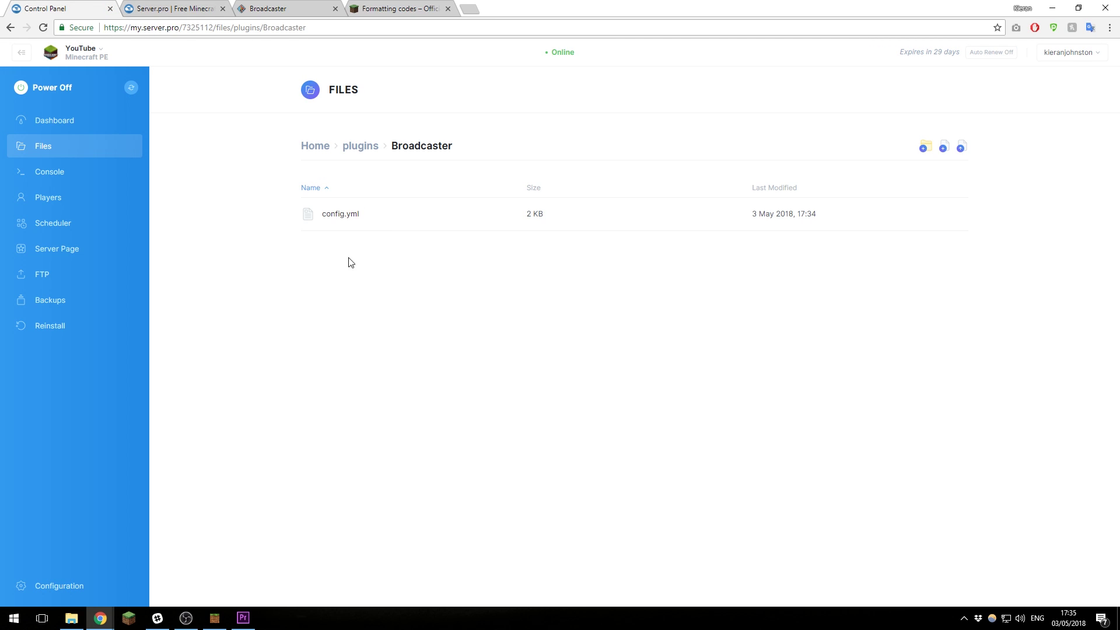
click(65, 121)
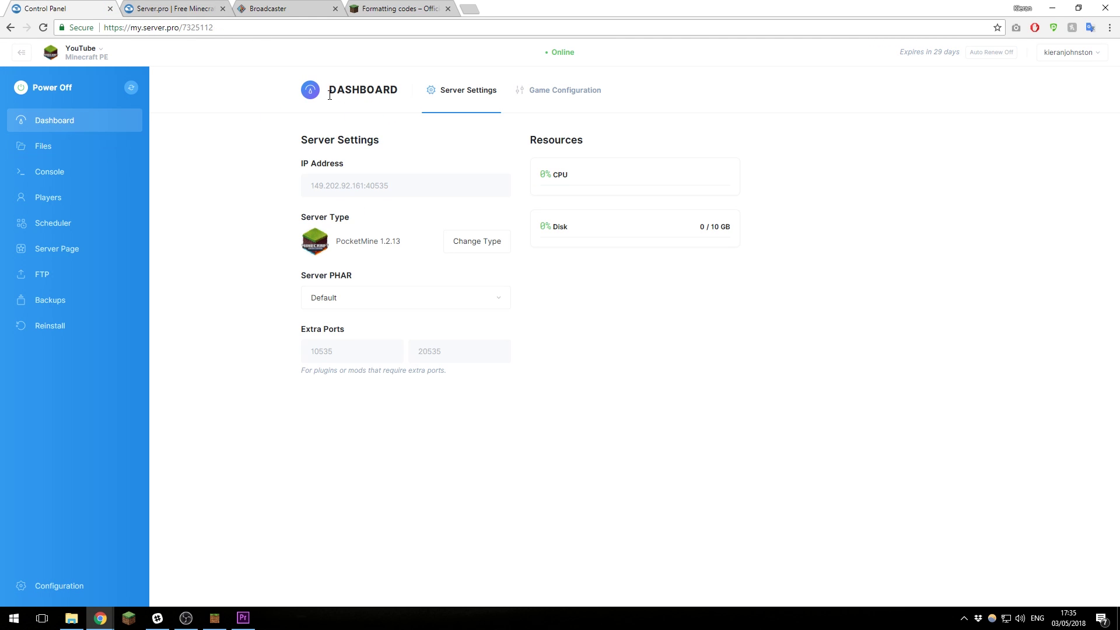